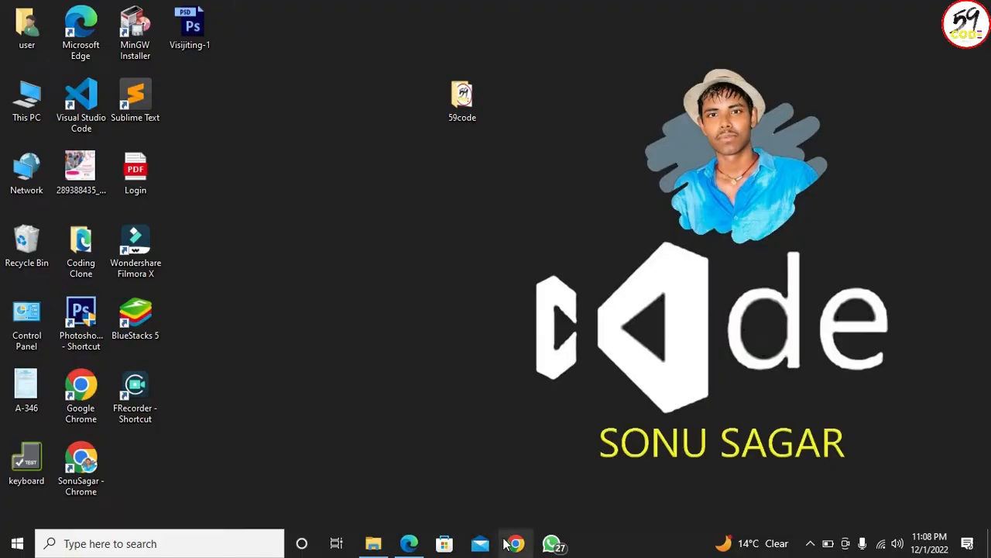
- Open Chrome and search Google for "code block download"
left_click(518, 545)
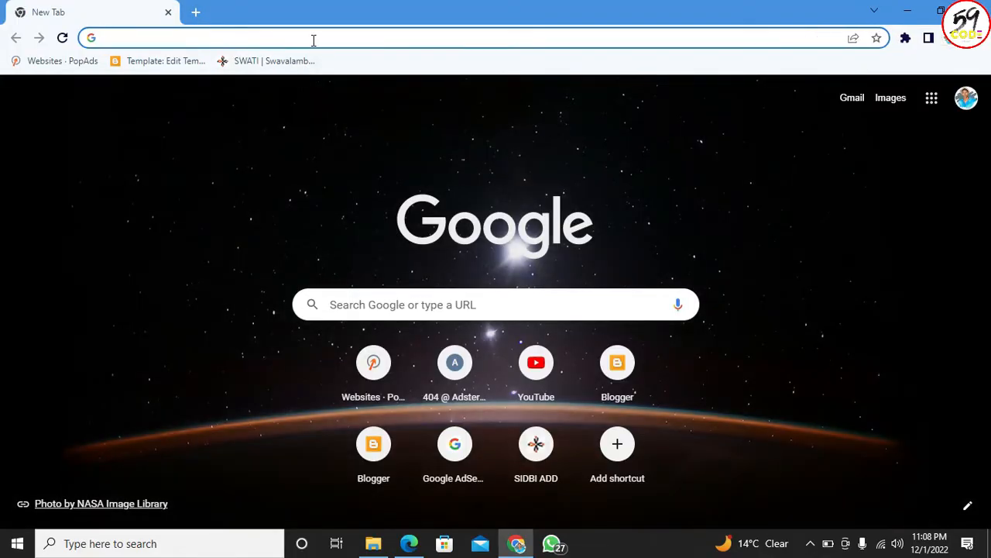
left_click(314, 40)
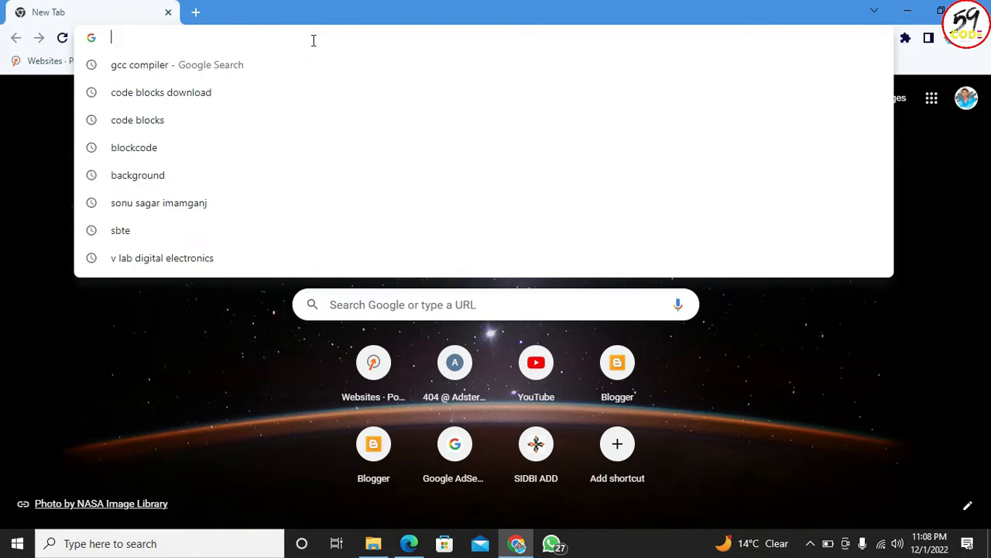
type("co")
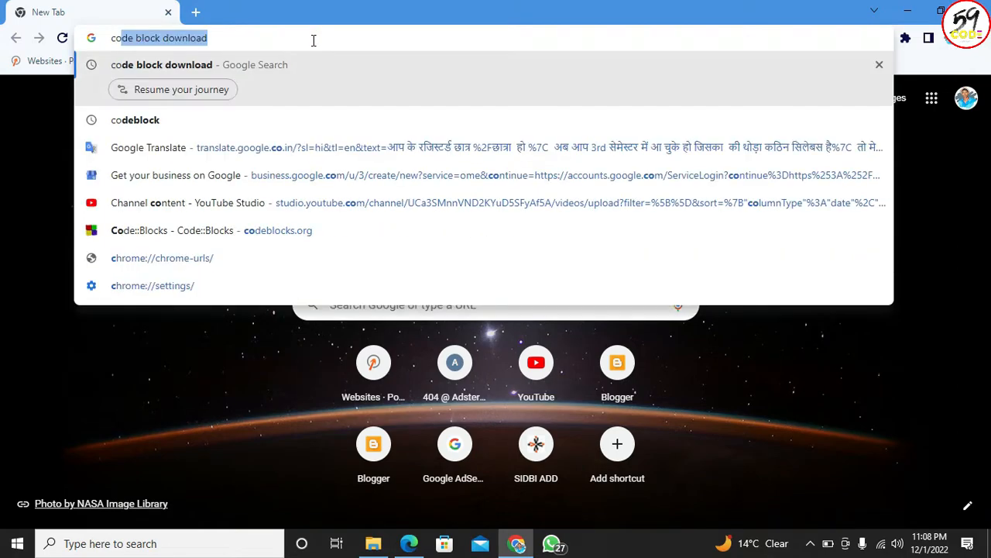
type("de bloc")
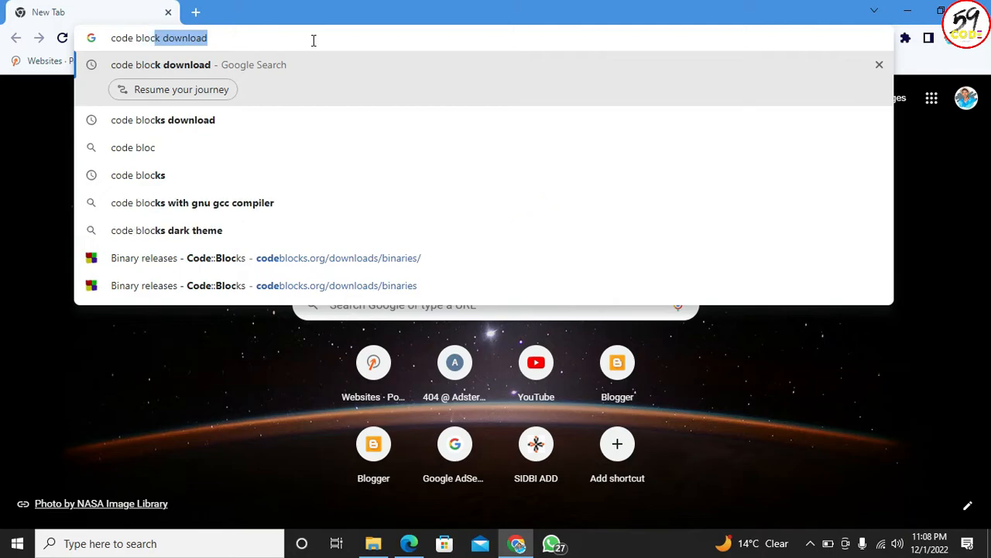
type("k download")
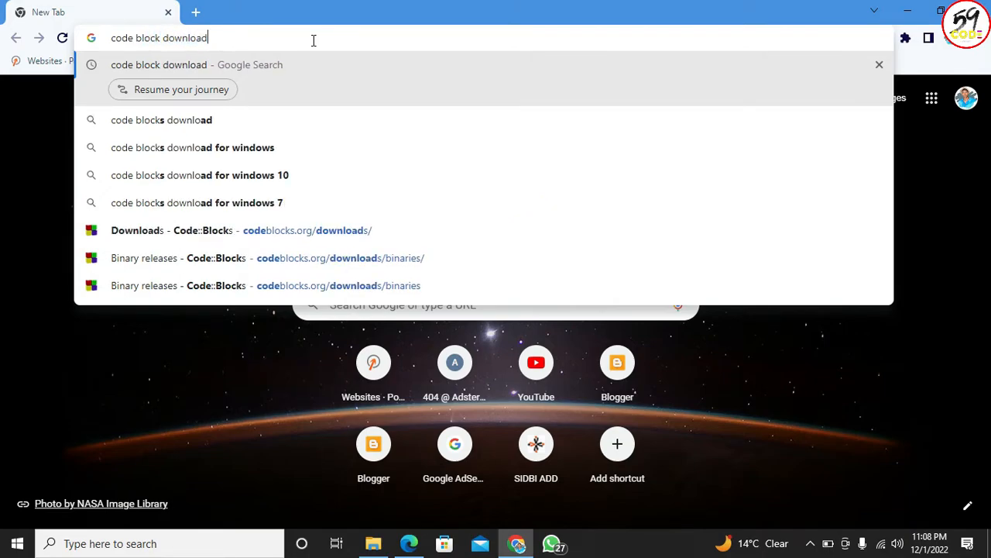
key("Return")
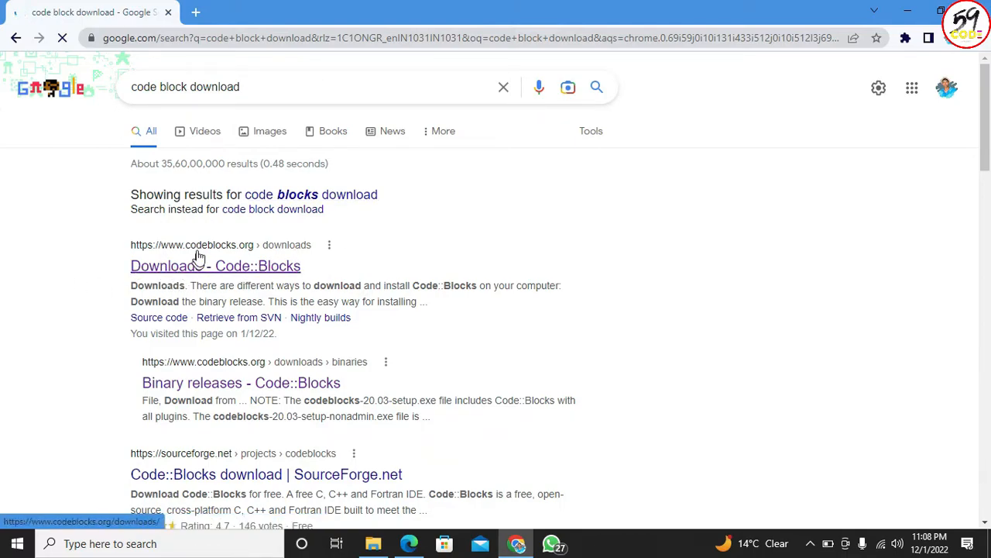
- Open the Code::Blocks Downloads page from the search results and go to its binary release page
left_click(250, 266)
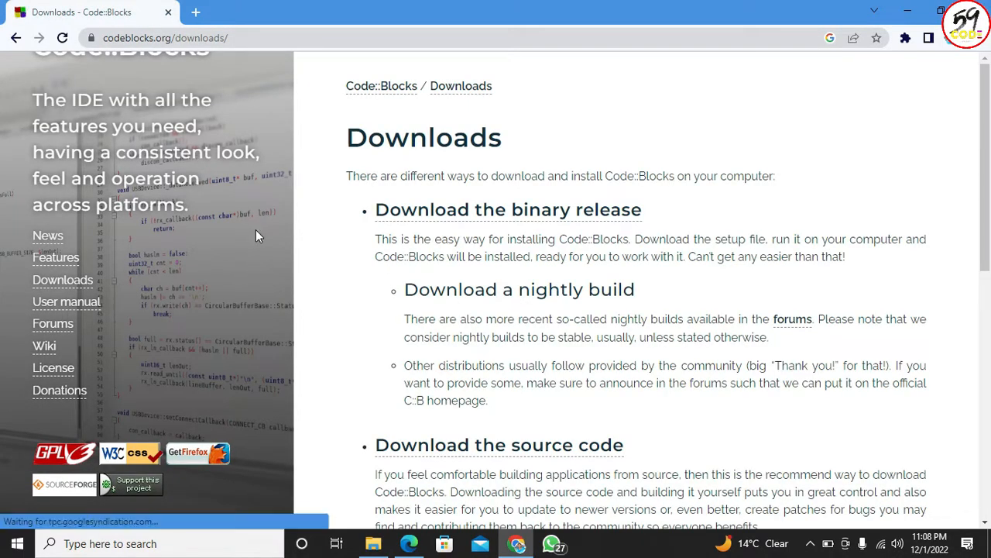
left_click_drag(348, 136, 511, 139)
left_click(519, 143)
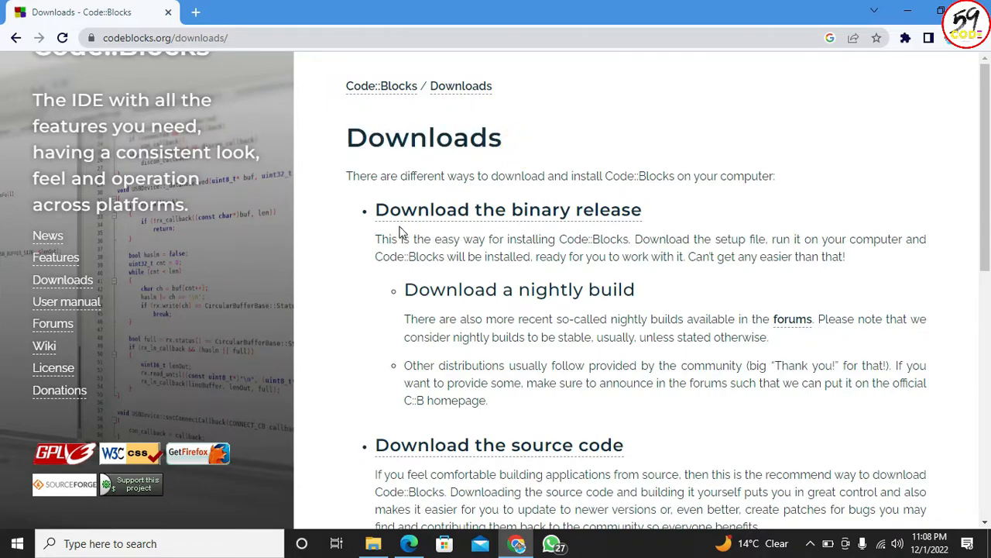
left_click(605, 219)
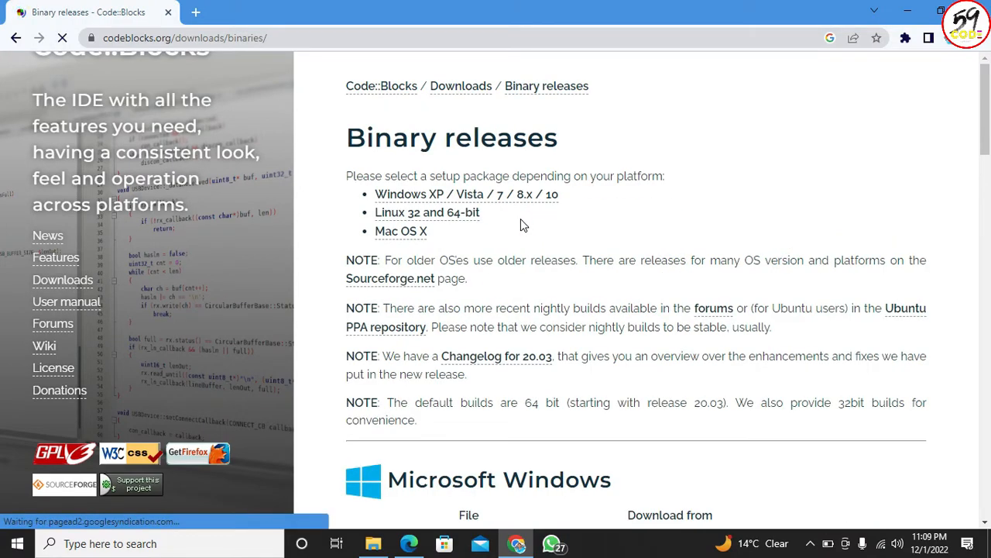
- Find codeblocks-20.03mingw-setup.exe among the Microsoft Windows files and start downloading it from FossHUB
scroll(521, 225, "down", 4)
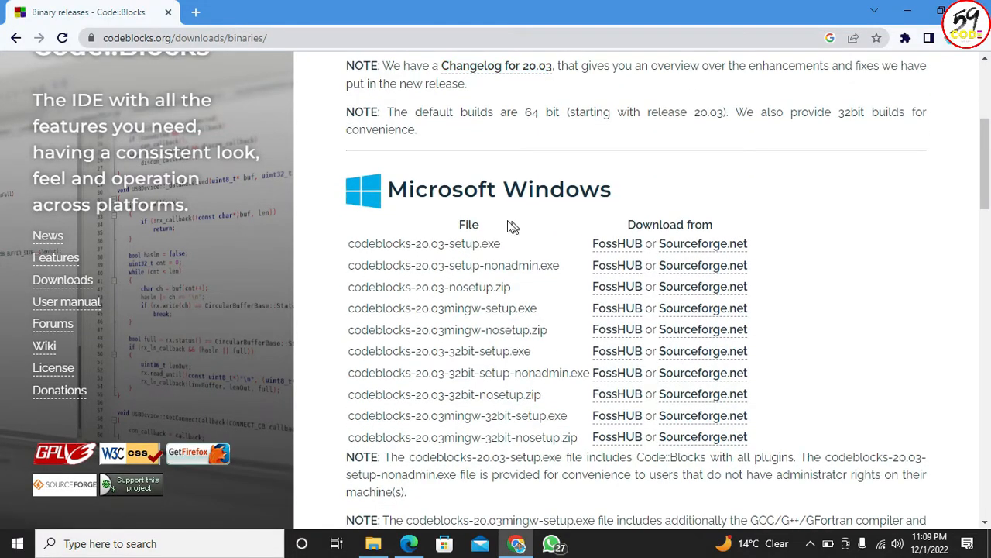
left_click_drag(362, 221, 428, 285)
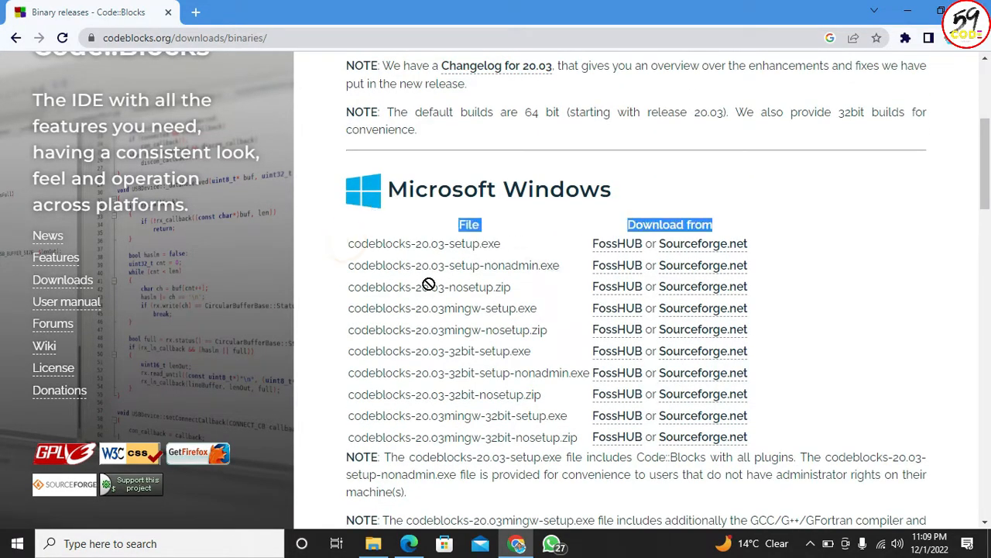
left_click(366, 250)
left_click_drag(344, 246, 755, 450)
left_click(672, 457)
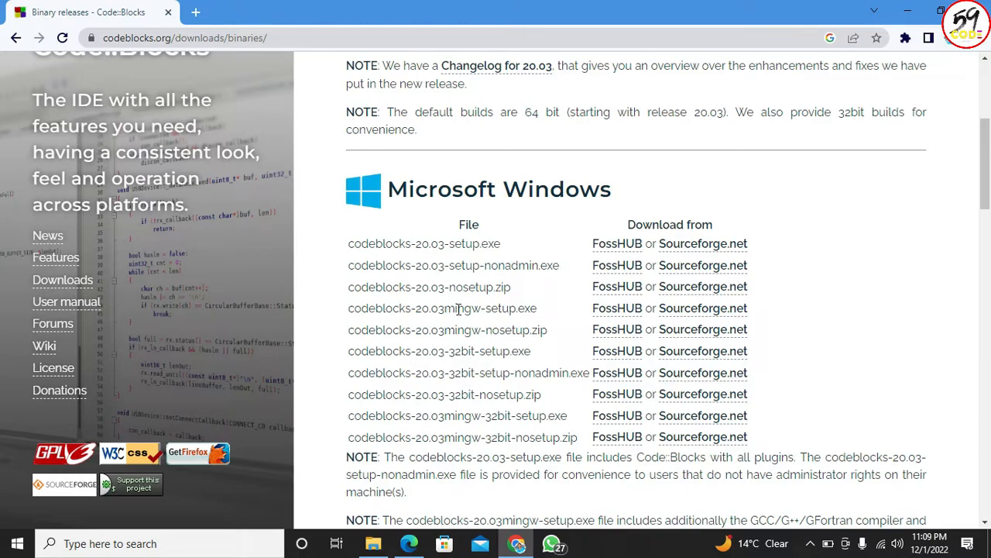
left_click_drag(445, 309, 479, 311)
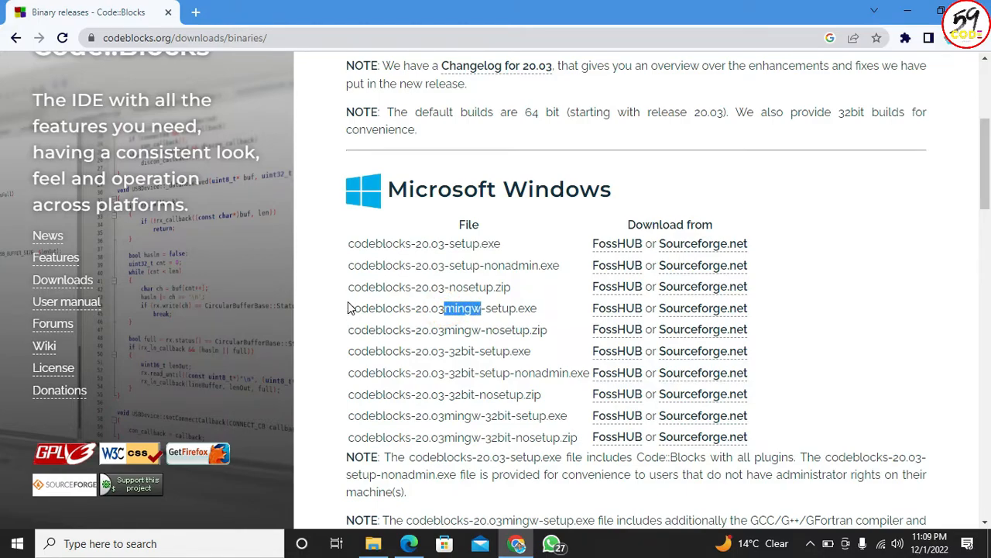
left_click_drag(350, 308, 540, 315)
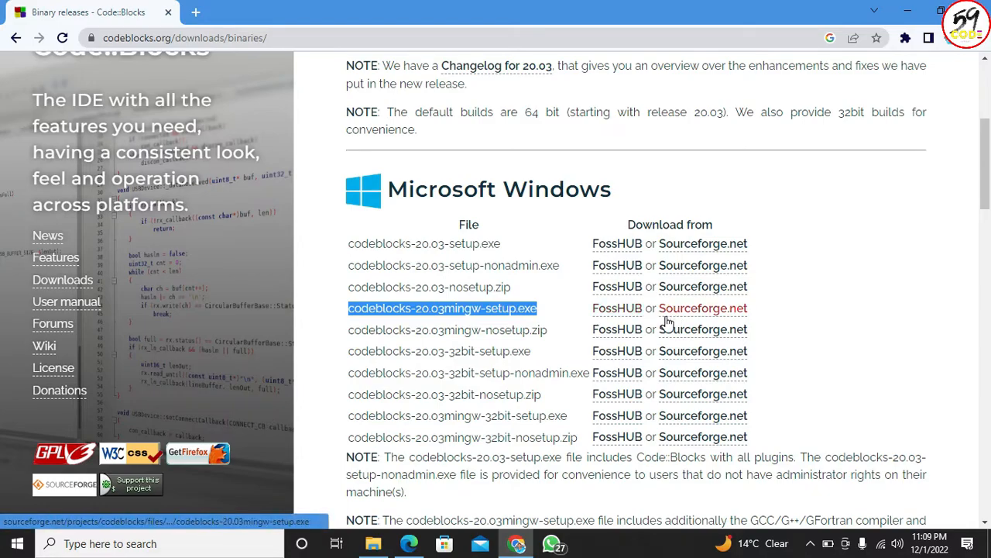
left_click(612, 314)
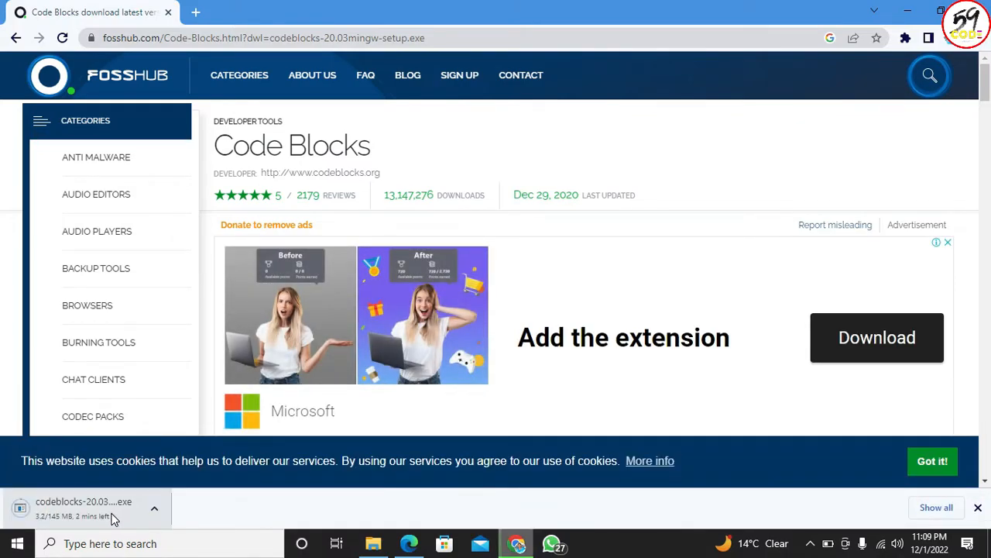
- Cancel the running duplicate download and show the already downloaded codeblocks-20.03mingw-setup.exe in its folder
left_click(113, 517)
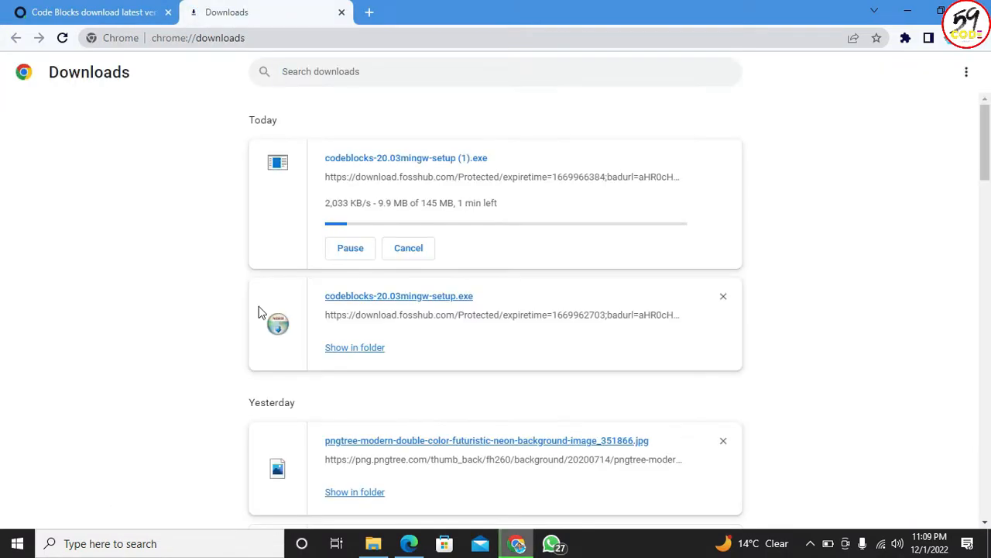
left_click(414, 248)
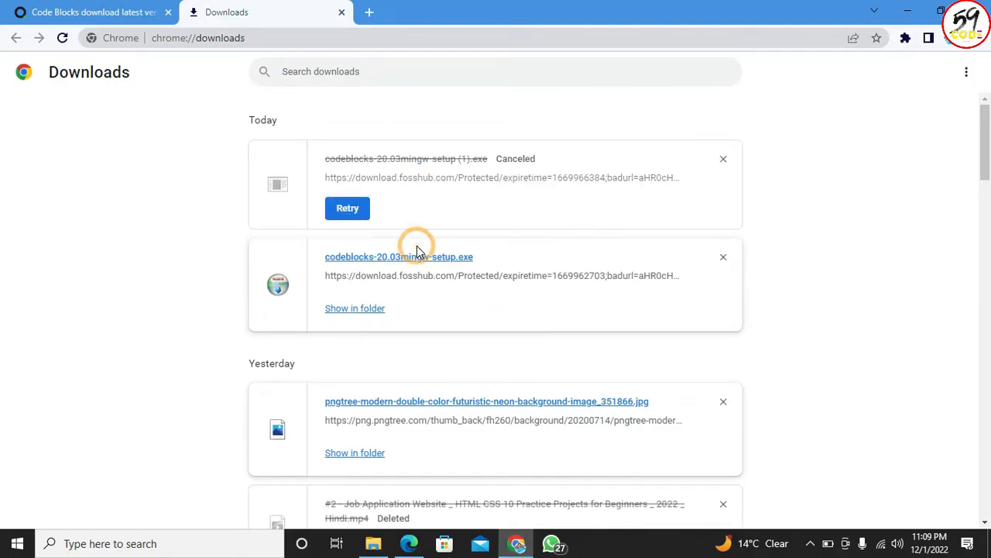
left_click(358, 310)
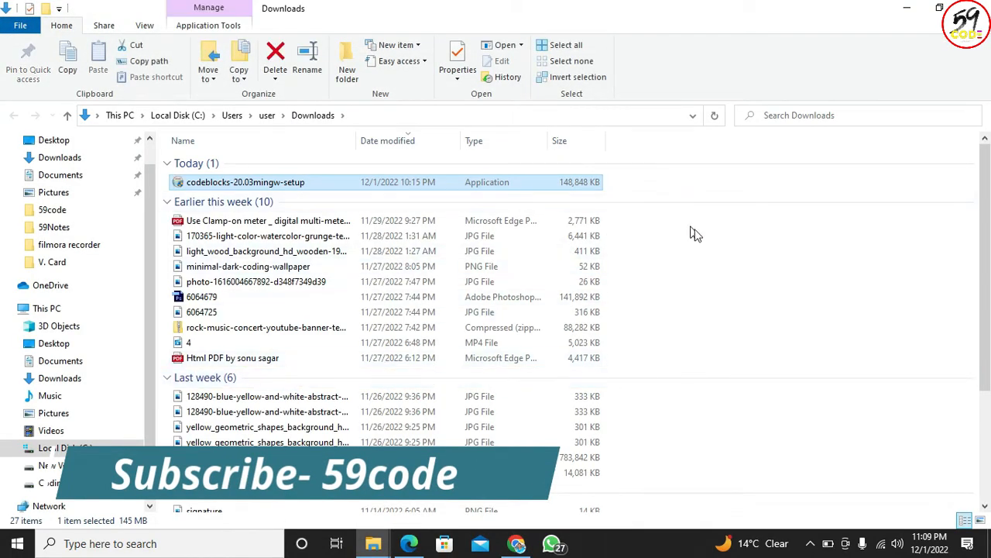
- Enlarge the file icons in the Downloads folder and launch the codeblocks-20.03mingw-setup installer
left_click(314, 185)
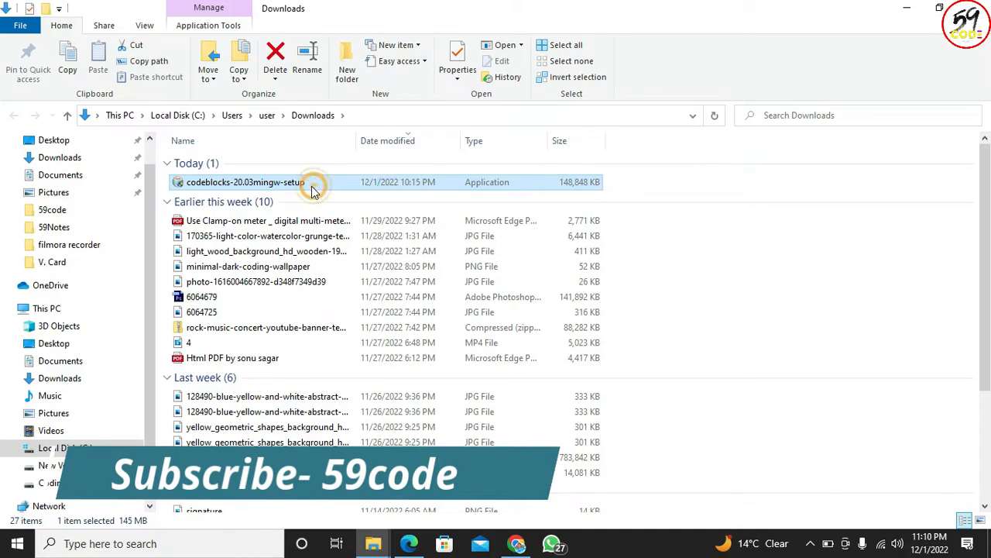
scroll(276, 201, "up", 4)
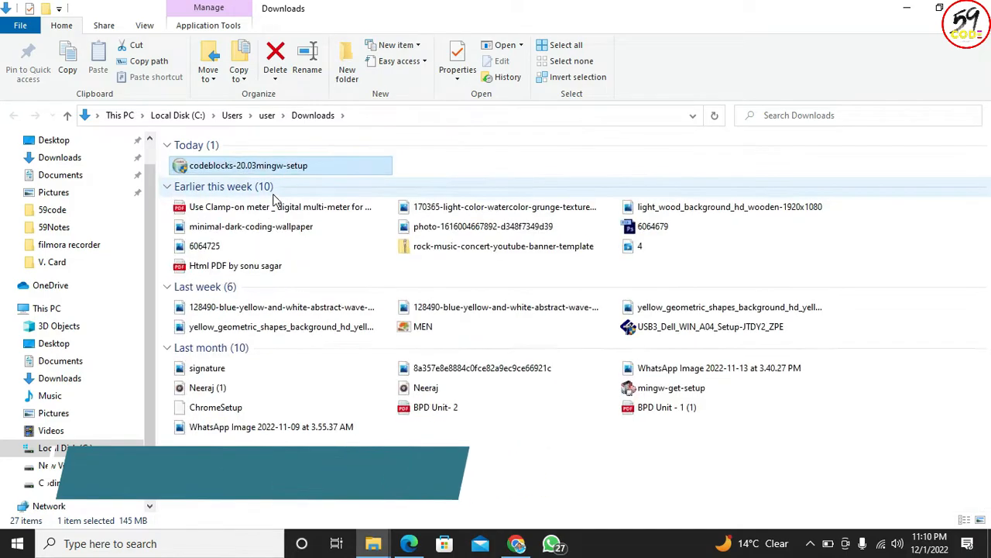
right_click(336, 197)
left_click(361, 255)
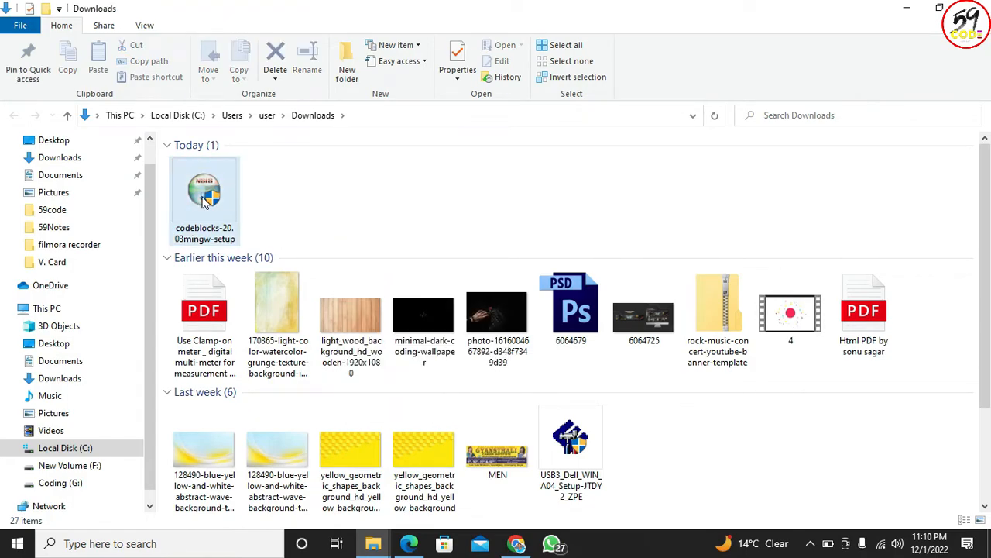
double_click(204, 200)
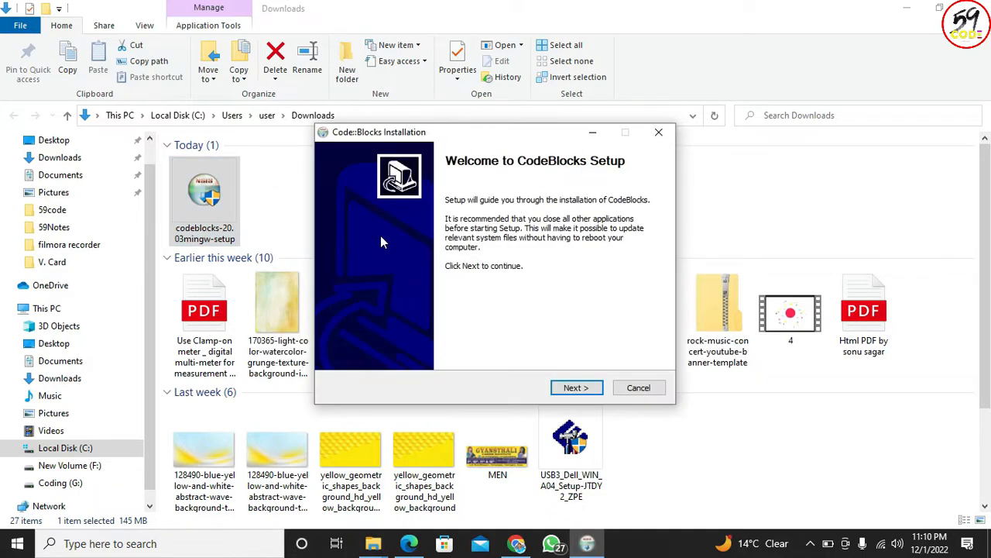
- Proceed past the setup welcome page, review the license agreement to its end and accept it
mouse_move(498, 139)
left_mouse_down()
mouse_move(511, 158)
mouse_move(503, 134)
left_mouse_up()
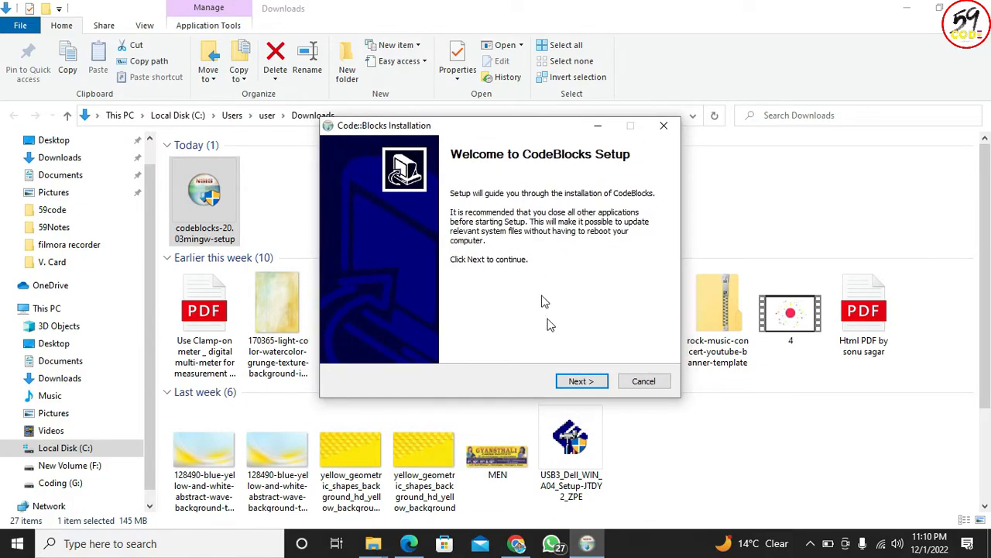
left_click(581, 381)
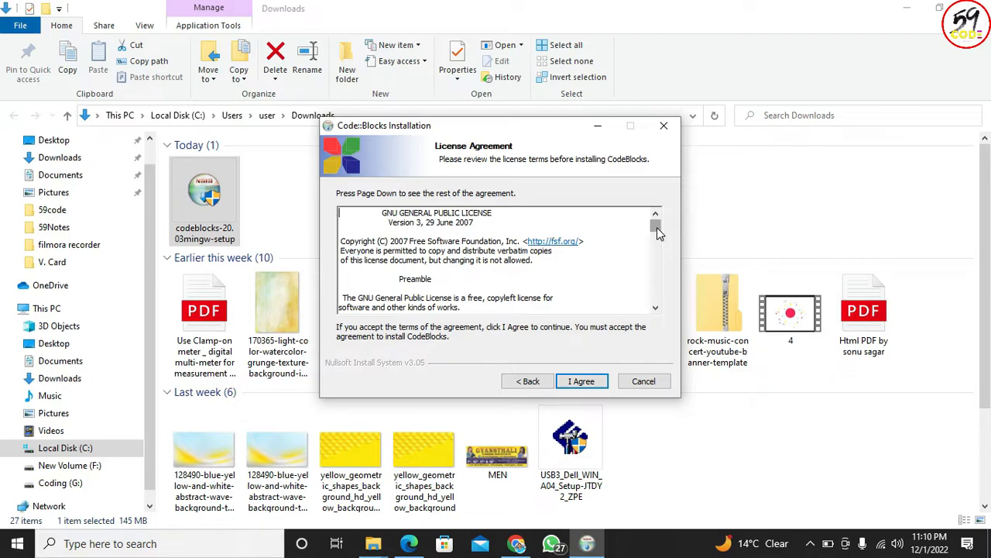
left_click_drag(657, 226, 648, 313)
left_click_drag(577, 306, 434, 222)
left_click(538, 241)
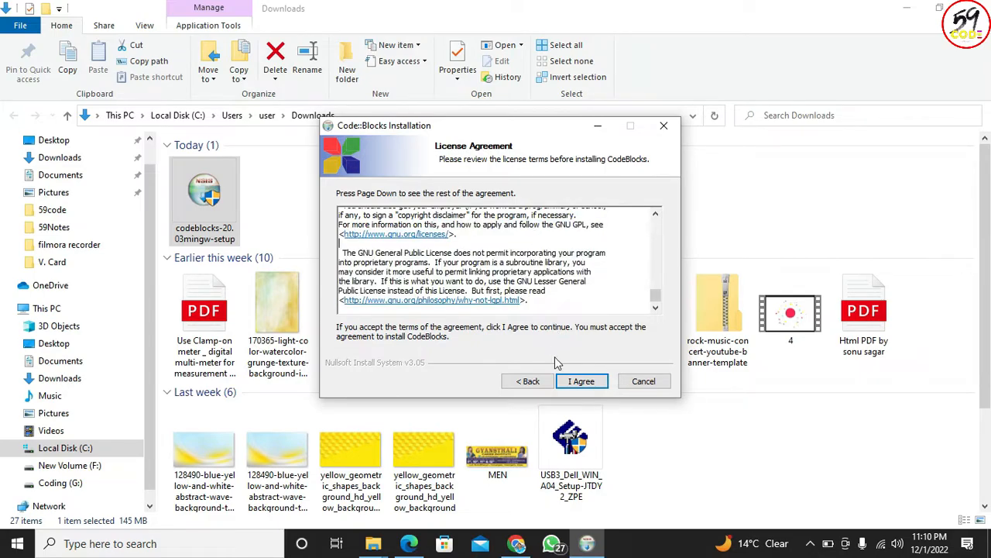
left_click(573, 390)
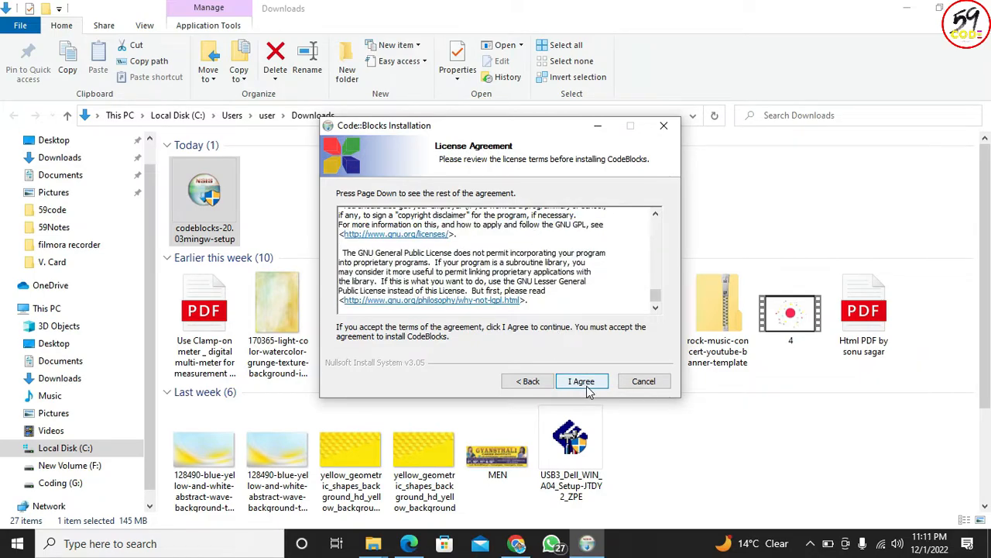
left_click(587, 391)
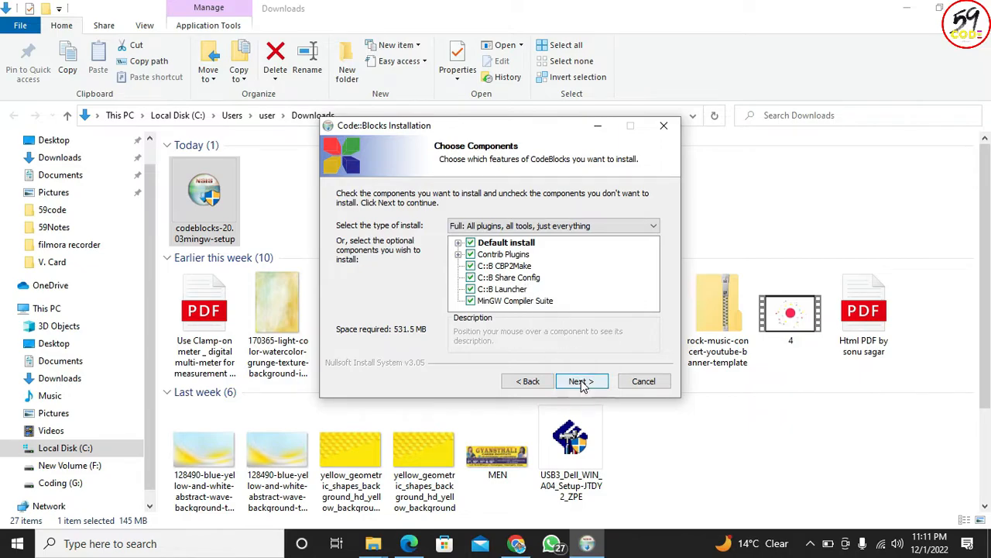
- Install Code::Blocks with the full component set in the default folder and minimize the windows behind the installer
left_click(577, 385)
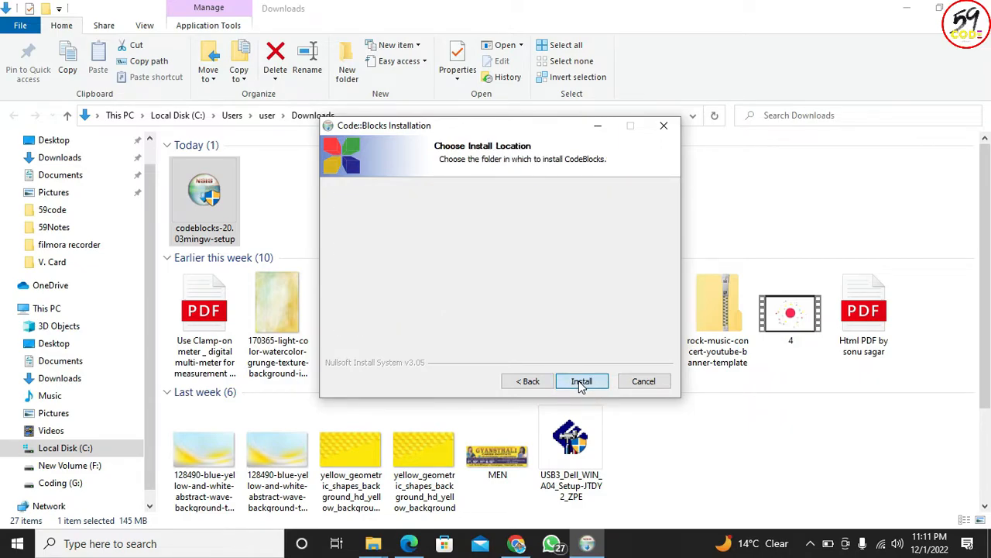
left_click(582, 385)
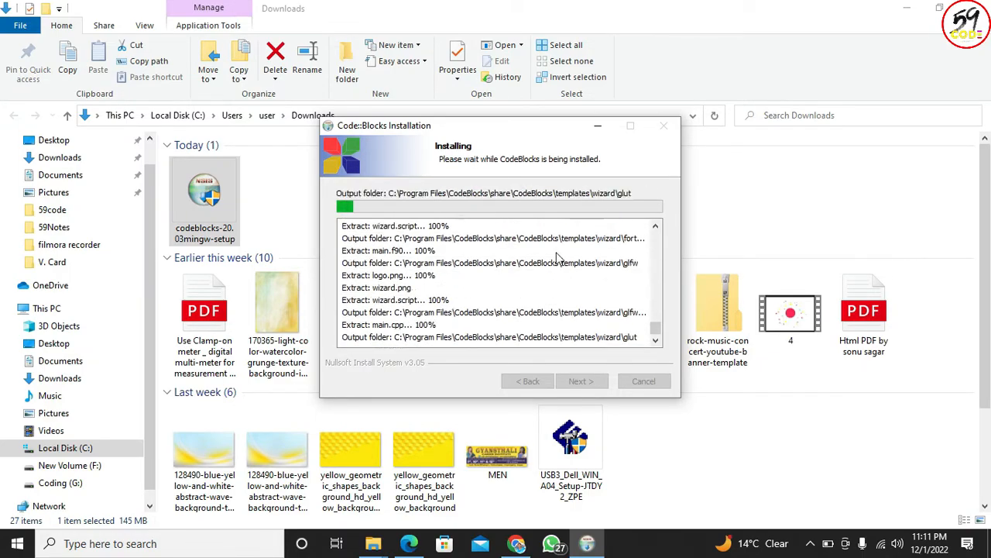
left_click(907, 9)
left_click(907, 12)
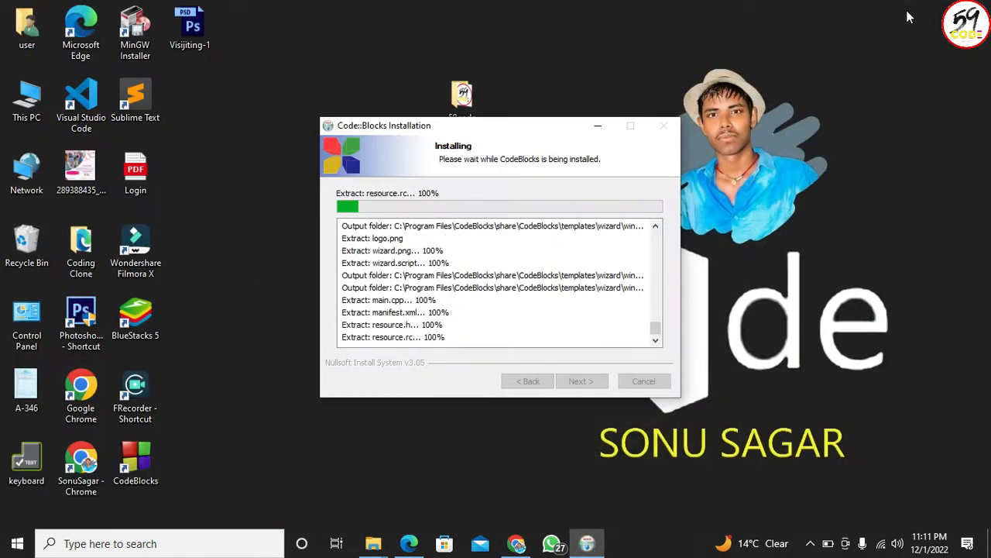
left_click_drag(508, 128, 521, 142)
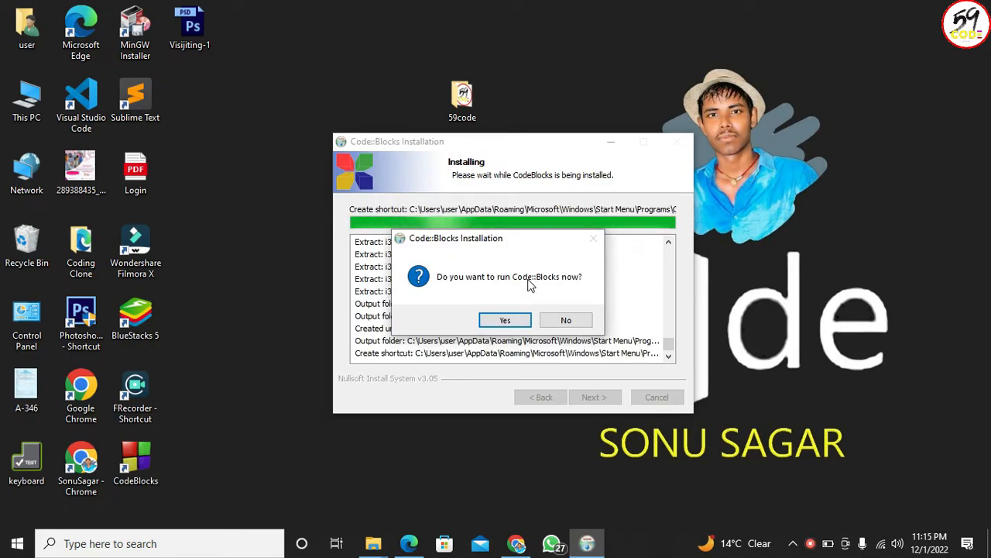
- Run Code::Blocks from the installer and accept GNU GCC Compiler as the default compiler
left_click(505, 321)
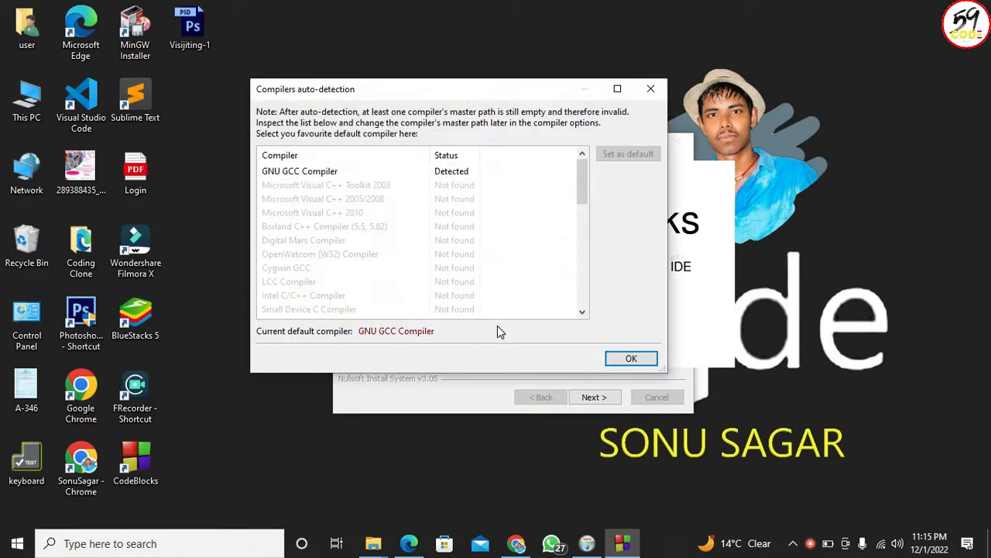
left_click_drag(441, 93, 508, 138)
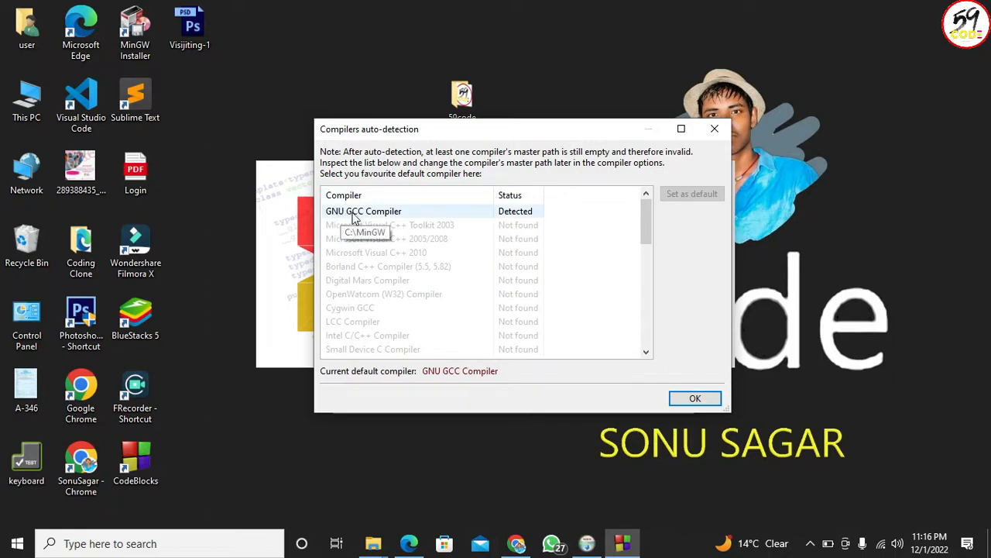
left_click(391, 213)
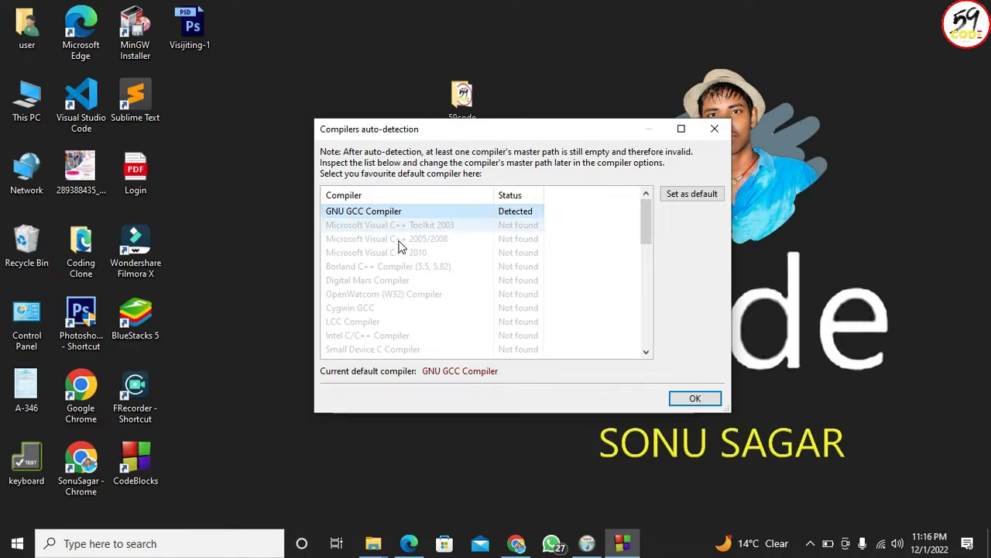
left_click(695, 398)
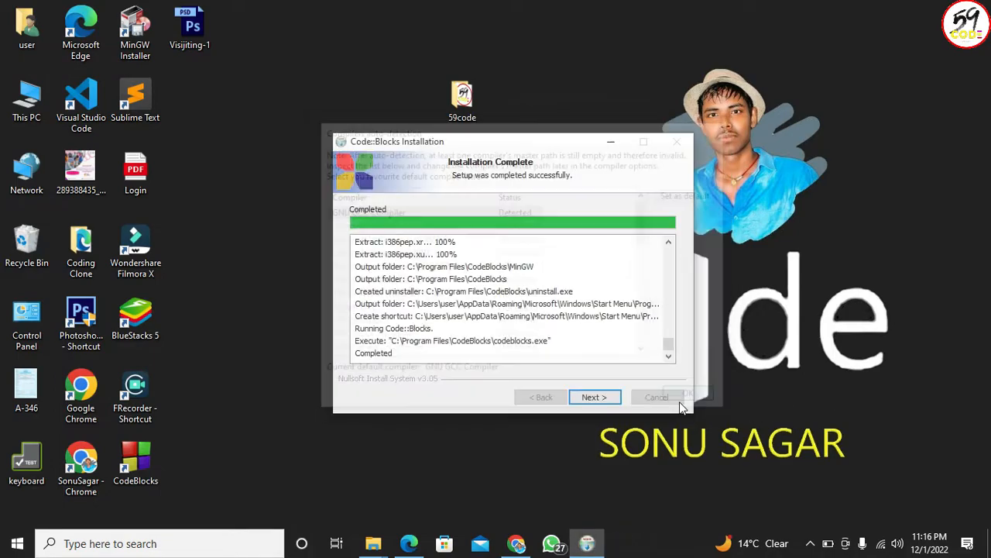
- Finish the Code::Blocks setup wizard and refresh the desktop
left_click(605, 400)
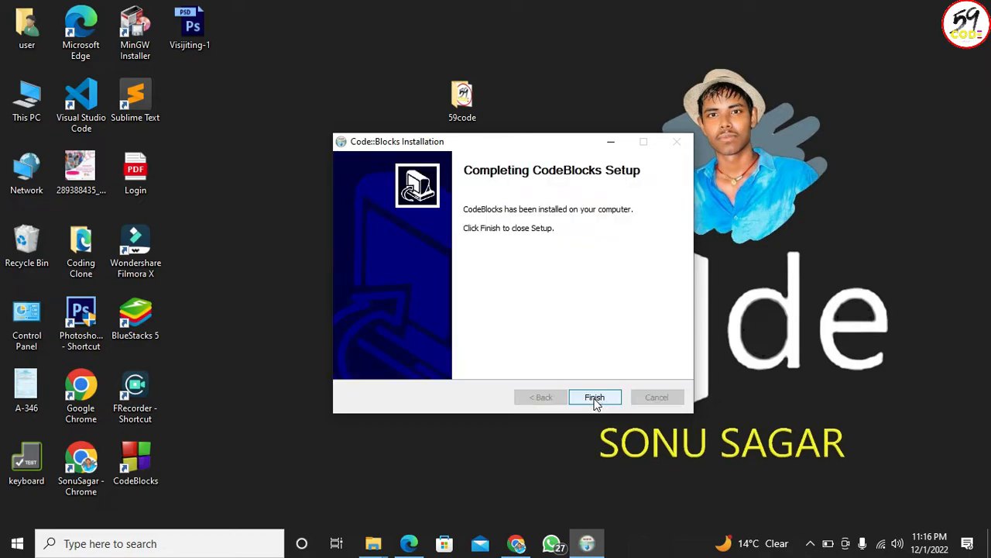
left_click(593, 398)
right_click(445, 277)
left_click(460, 319)
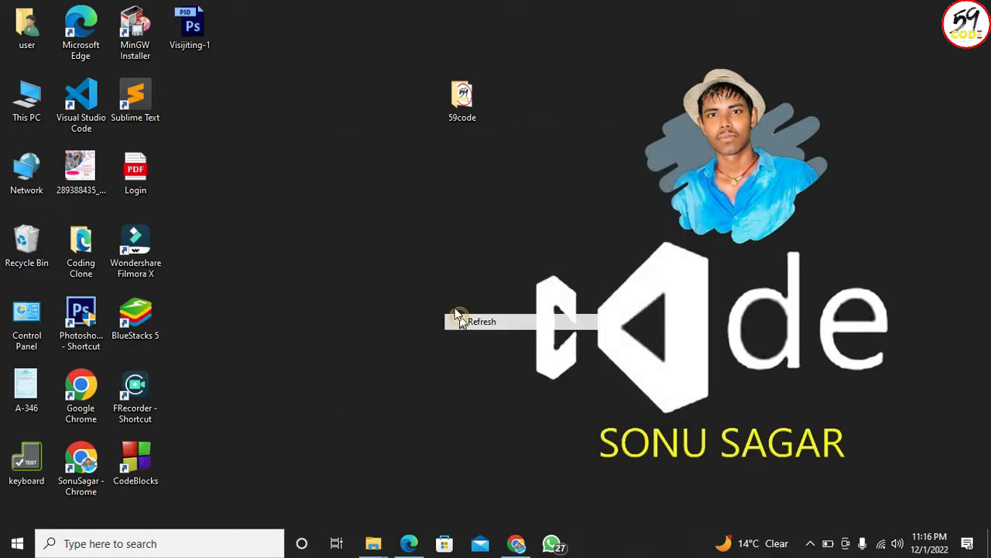
right_click(451, 299)
left_click(467, 343)
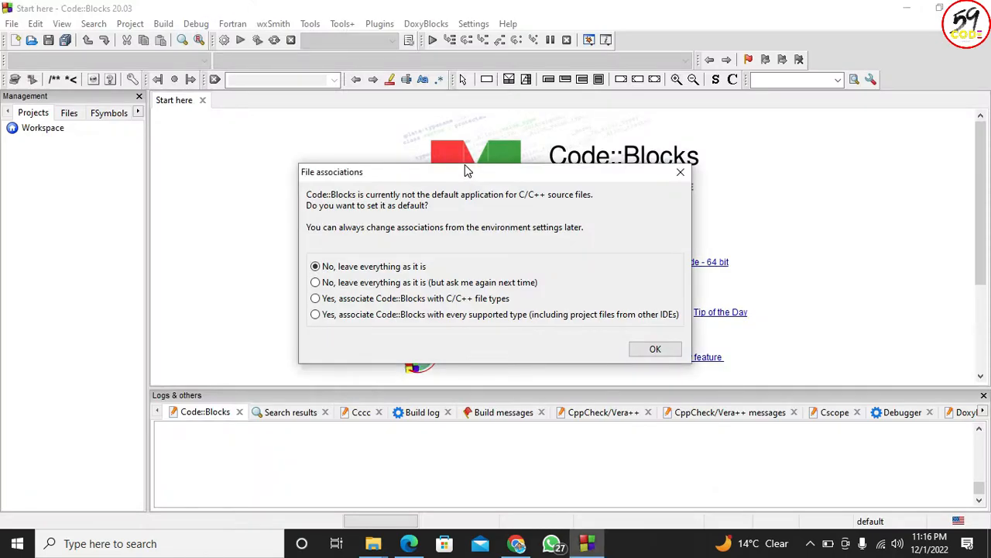
- Dismiss the file associations prompt without changing any association and close the Start here page
left_click(681, 172)
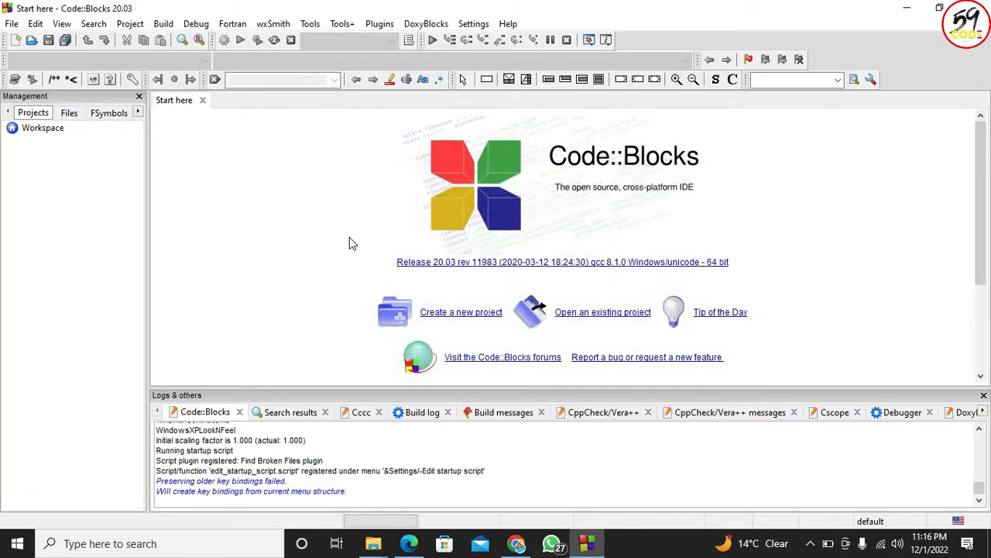
left_click(202, 100)
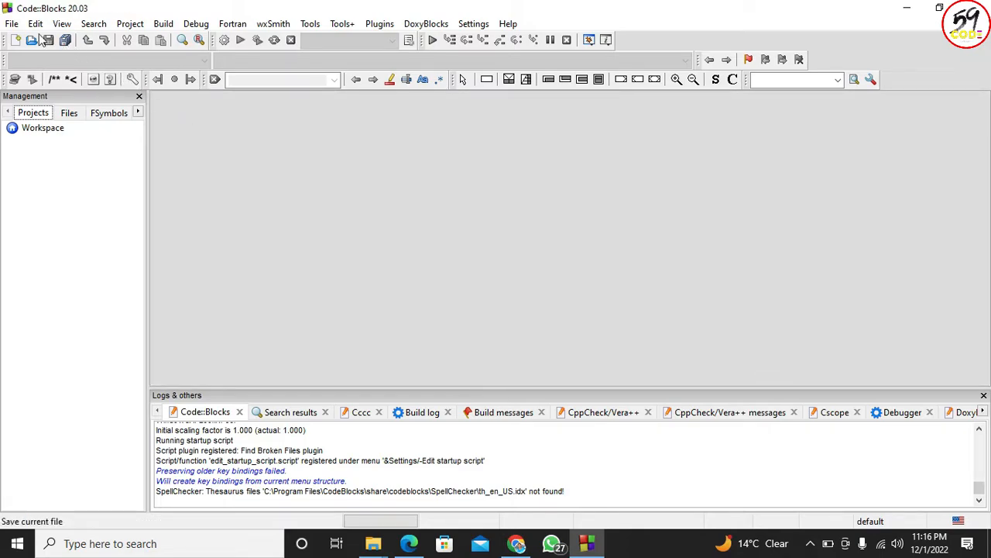
- Create a new empty file and write #include<stdio.h> as its first line
left_click(12, 24)
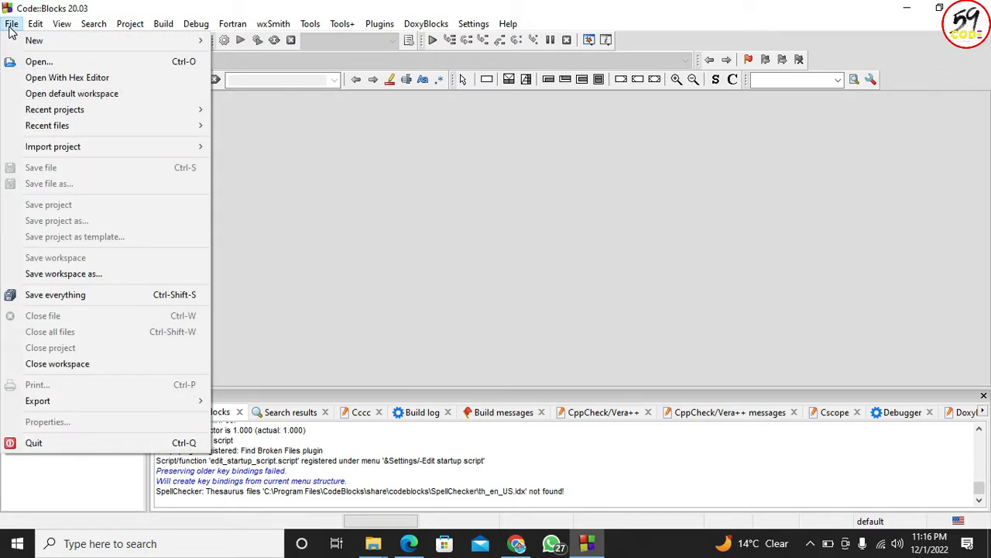
mouse_move(27, 42)
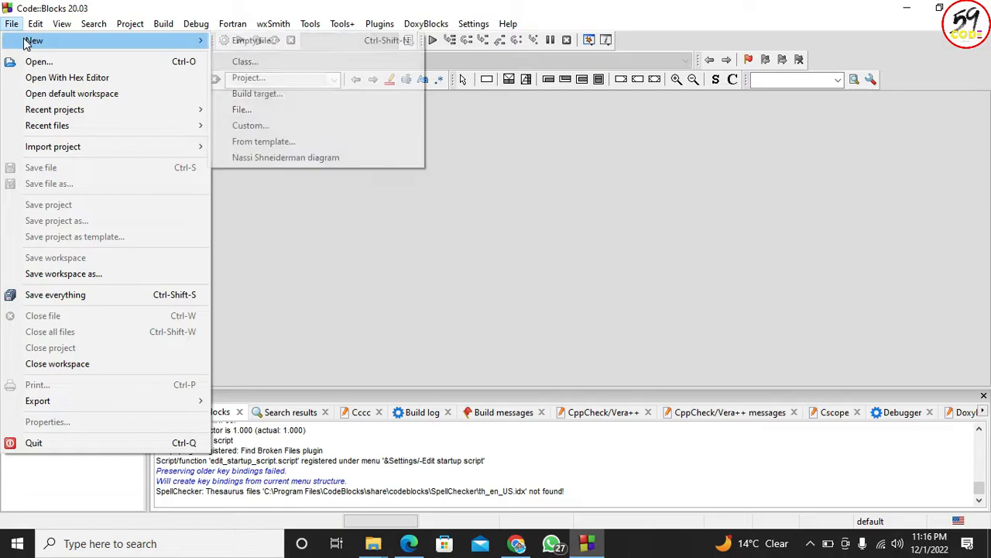
left_click(277, 40)
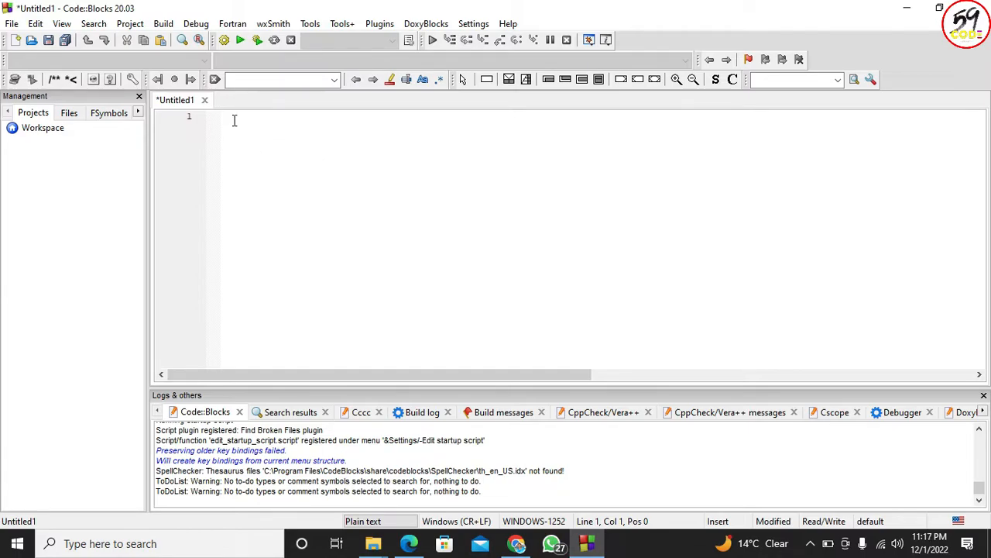
type("#include<stdio.h>")
key("Return")
- Add an int main() function with an opening and closing brace below the include line
type("int ")
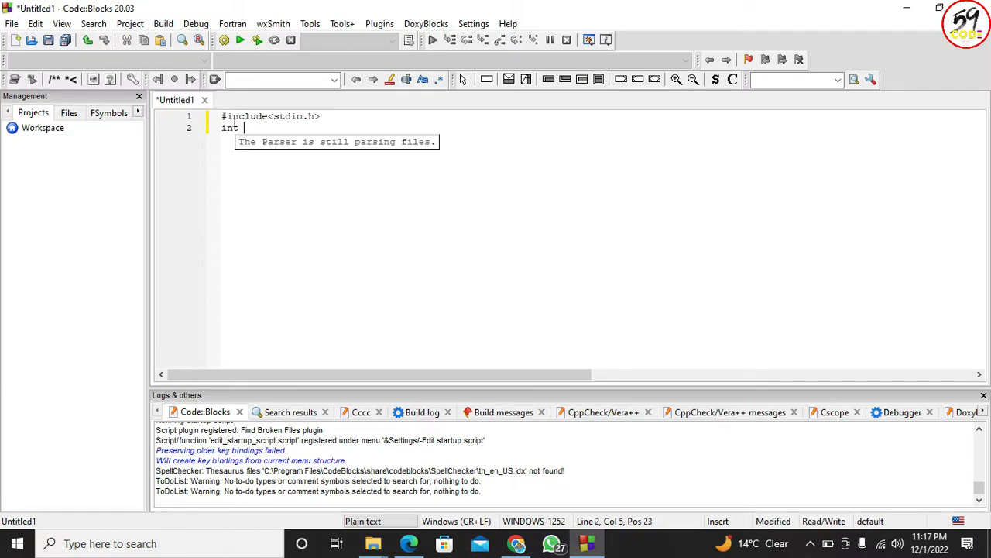
type("main(")
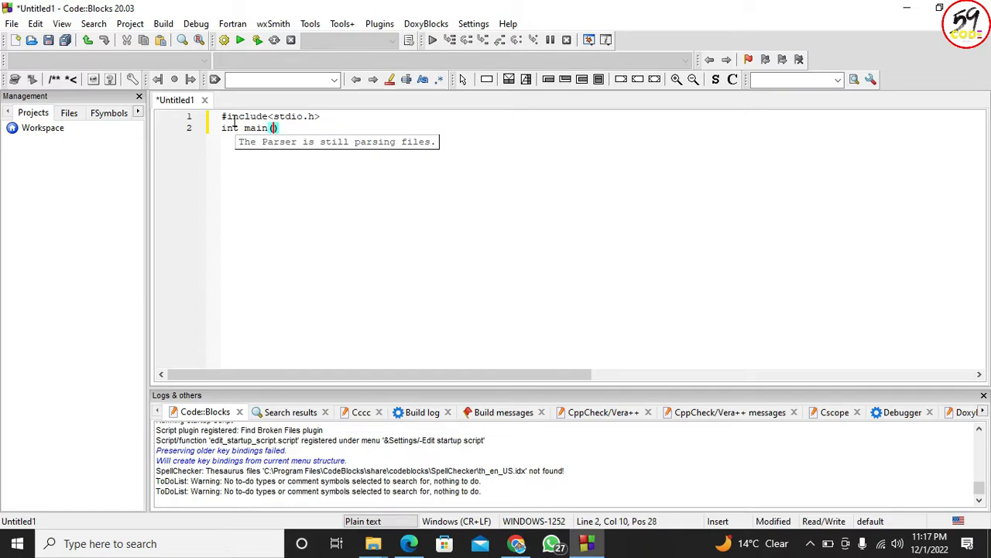
key("Return")
type("{")
key("Return")
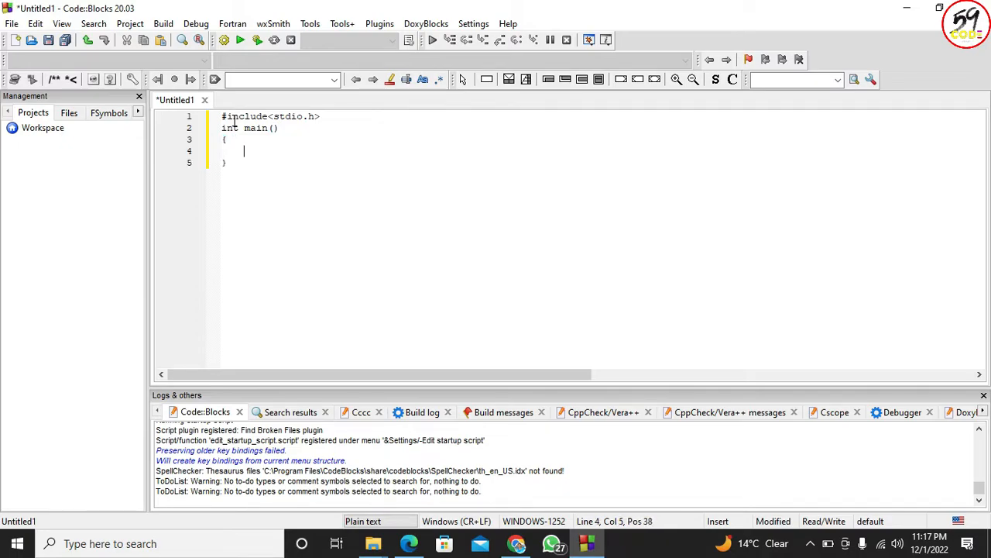
- Write the statement printf("Hello world"); inside the body of main
type("printf(\"Hell")
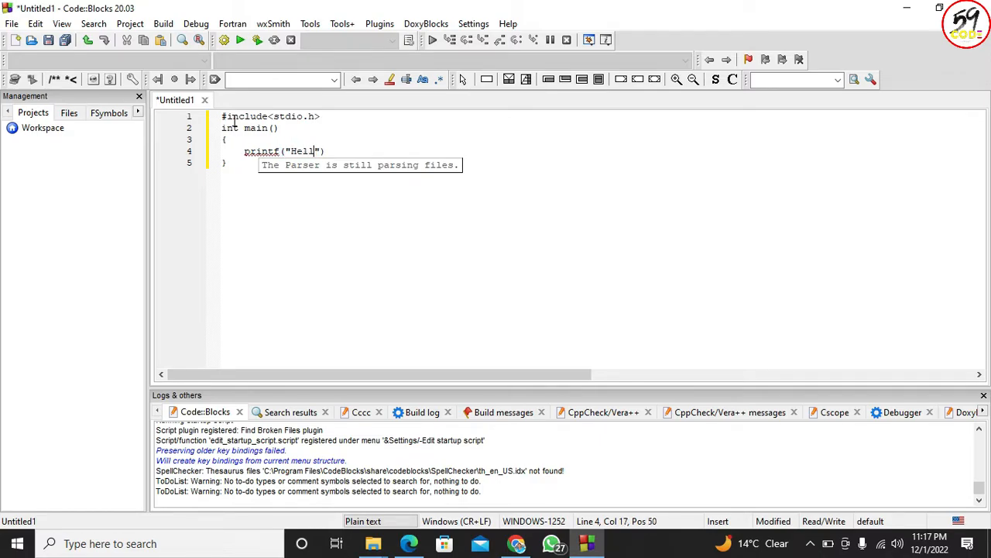
type("o world\");")
key("Down")
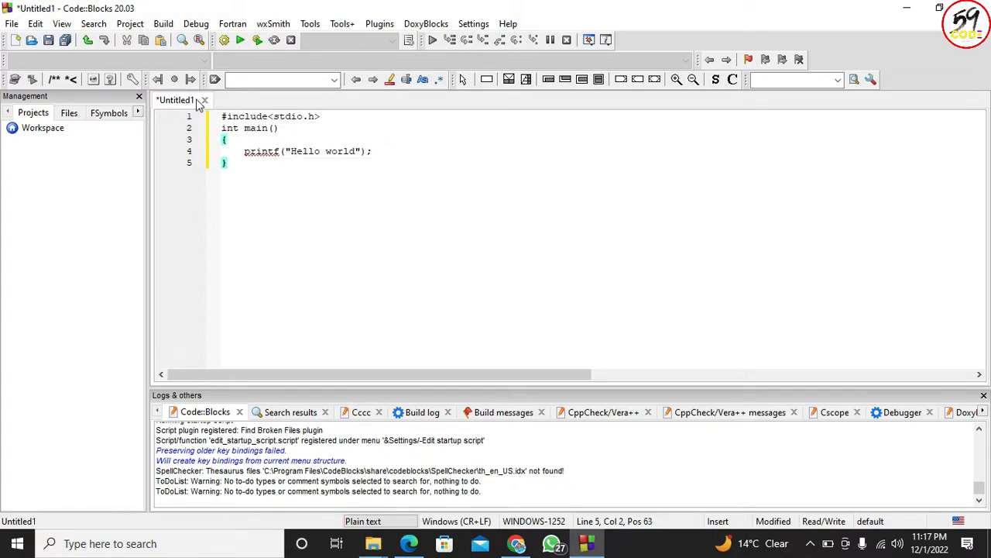
- Save the file as hello, with type C/C++ files, in the 59code folder on the Desktop
left_click(11, 24)
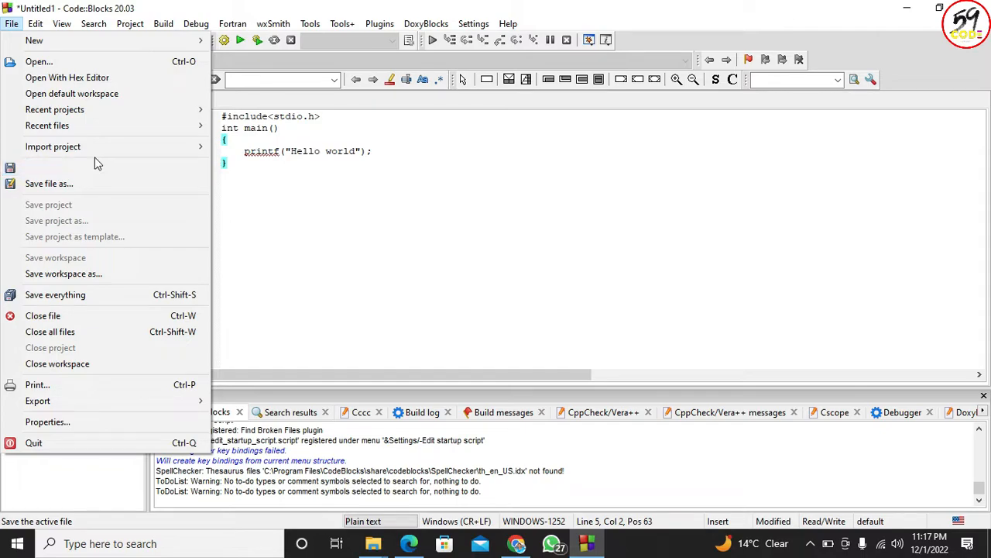
left_click(60, 173)
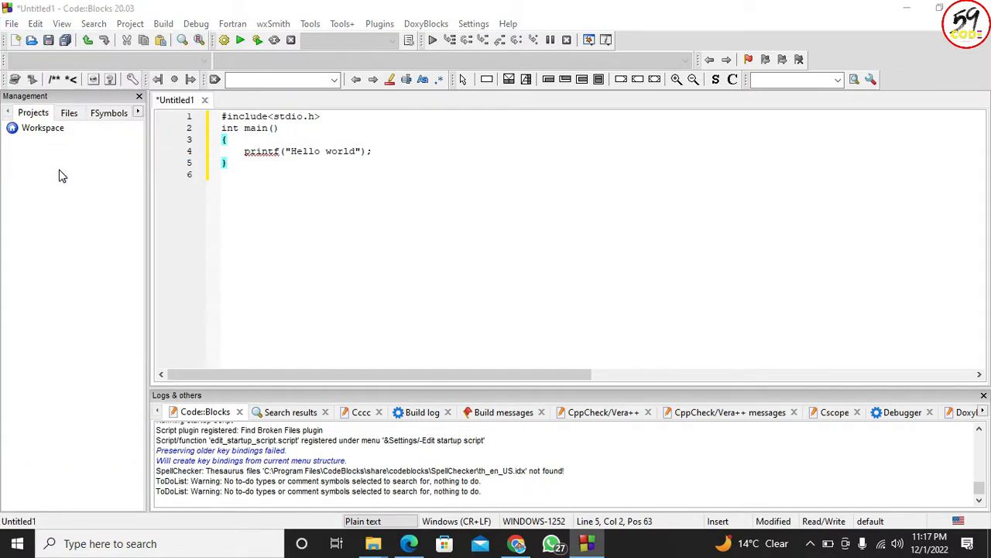
left_click_drag(452, 120, 397, 104)
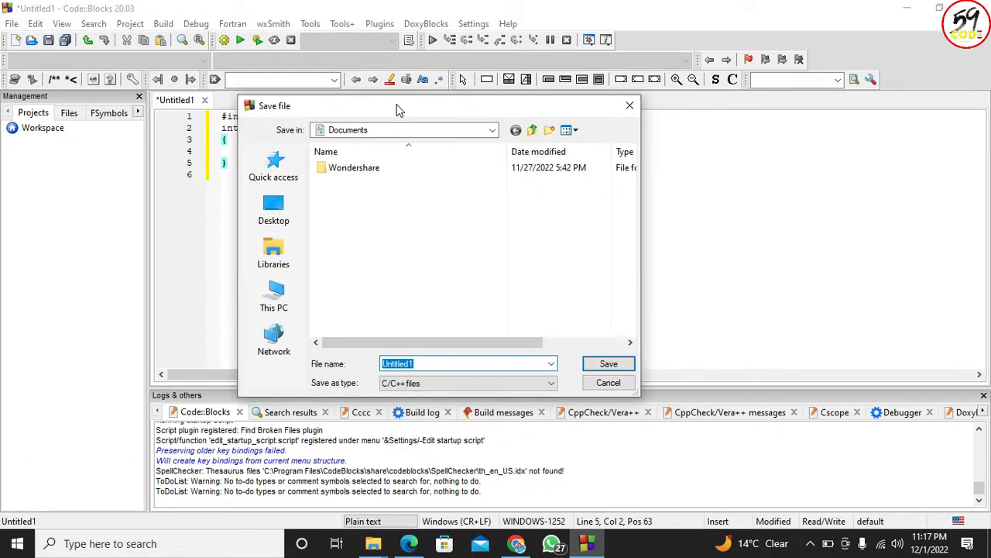
left_click(273, 294)
scroll(372, 217, "down", 3)
scroll(373, 217, "up", 3)
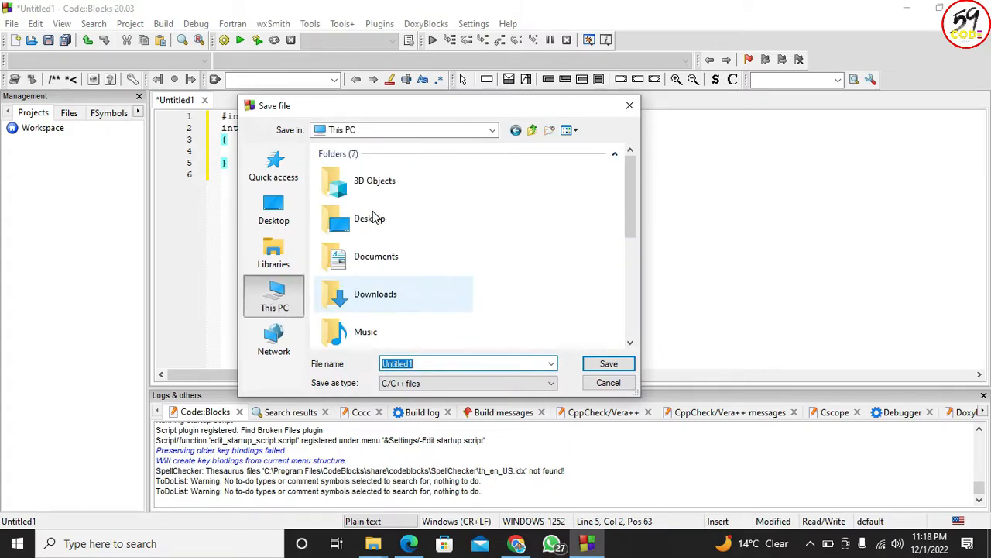
type("he")
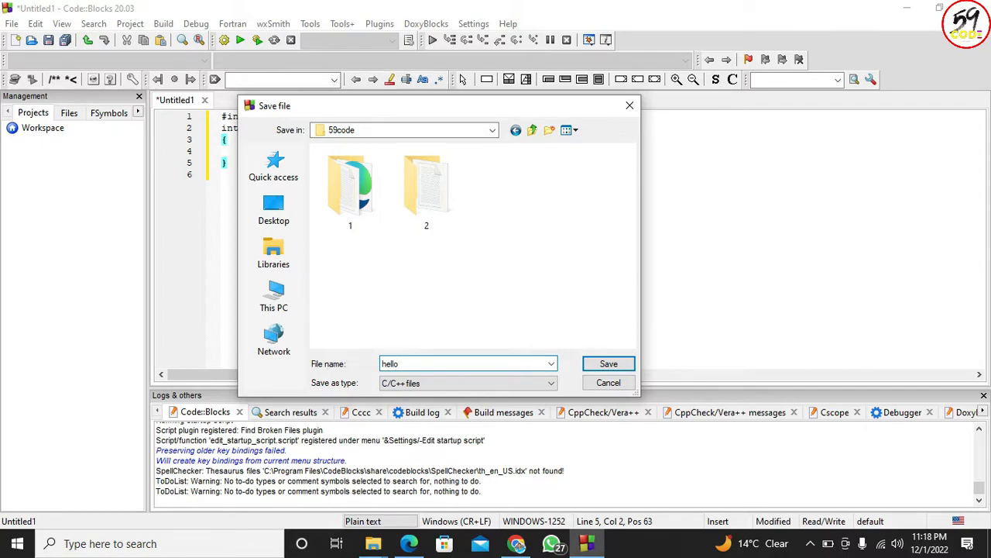
type("llo")
key("Return")
left_click(268, 232)
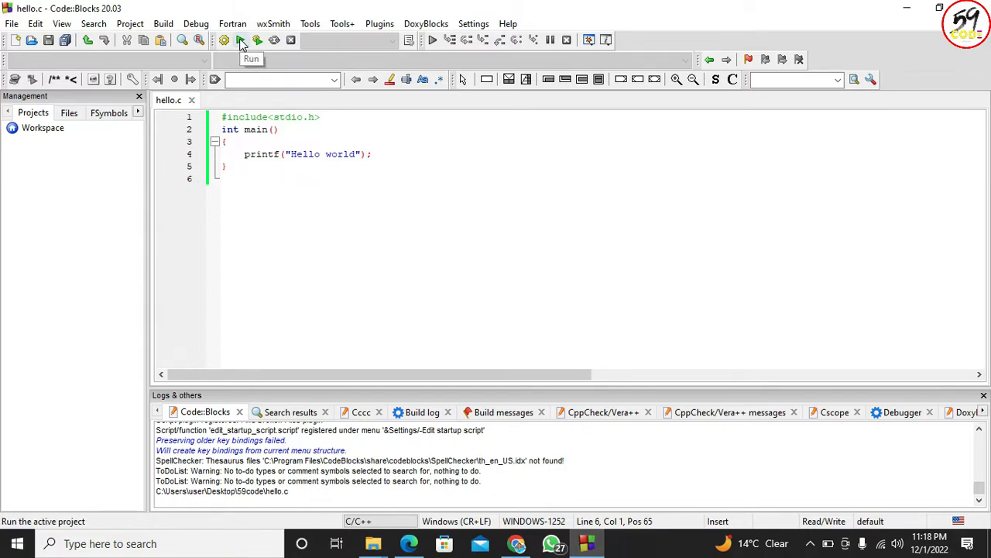
- Build and run hello.c, and move the console window clear of the code
left_click(240, 42)
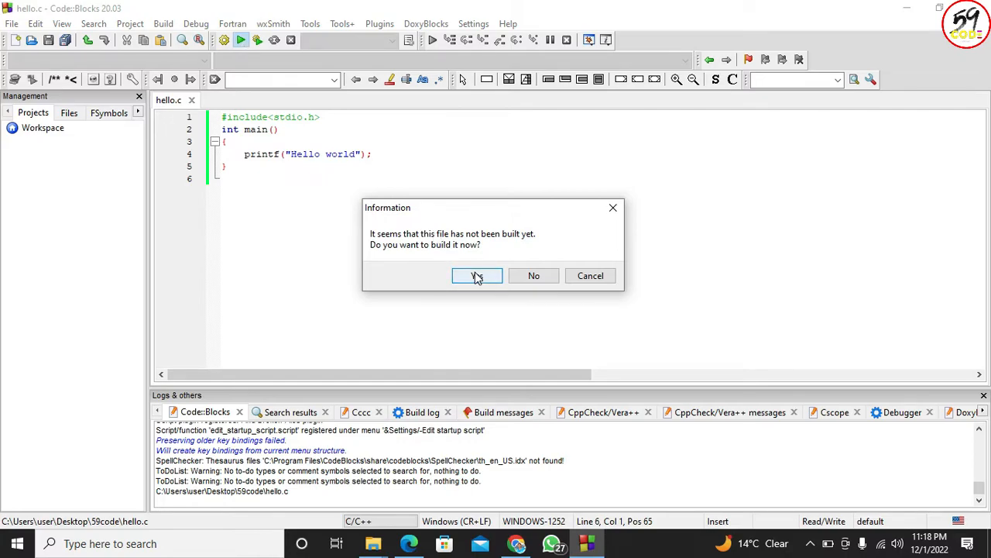
left_click(478, 276)
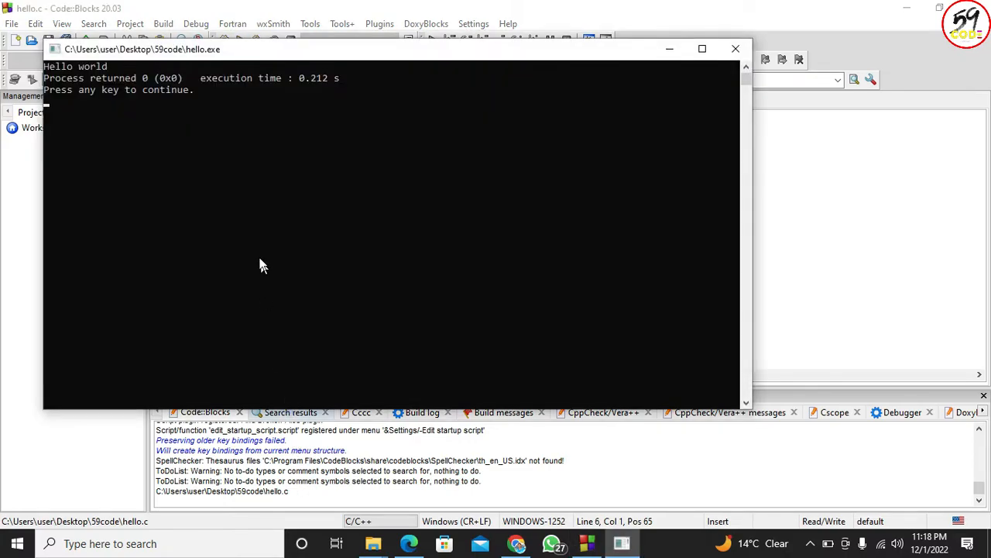
left_click_drag(175, 49, 390, 182)
- Highlight the program's output in the console to compare it with the printf line, and close the console
left_click(329, 202)
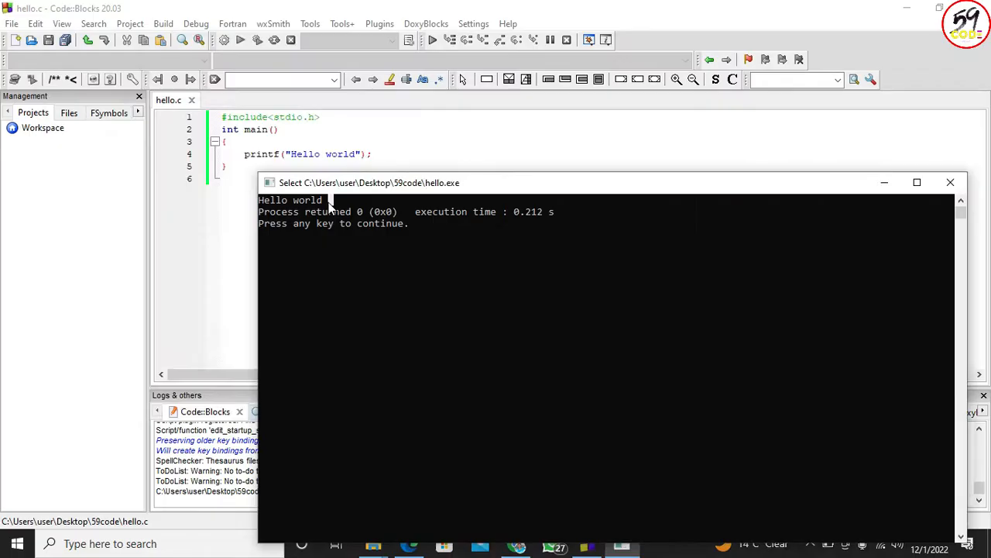
left_click_drag(322, 200, 261, 206)
left_click_drag(367, 184, 329, 191)
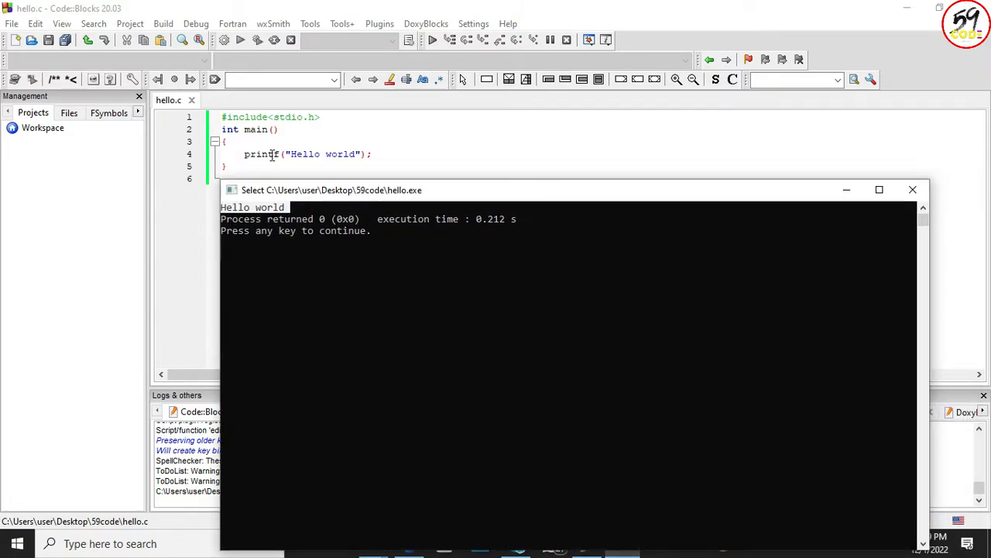
left_click(339, 206)
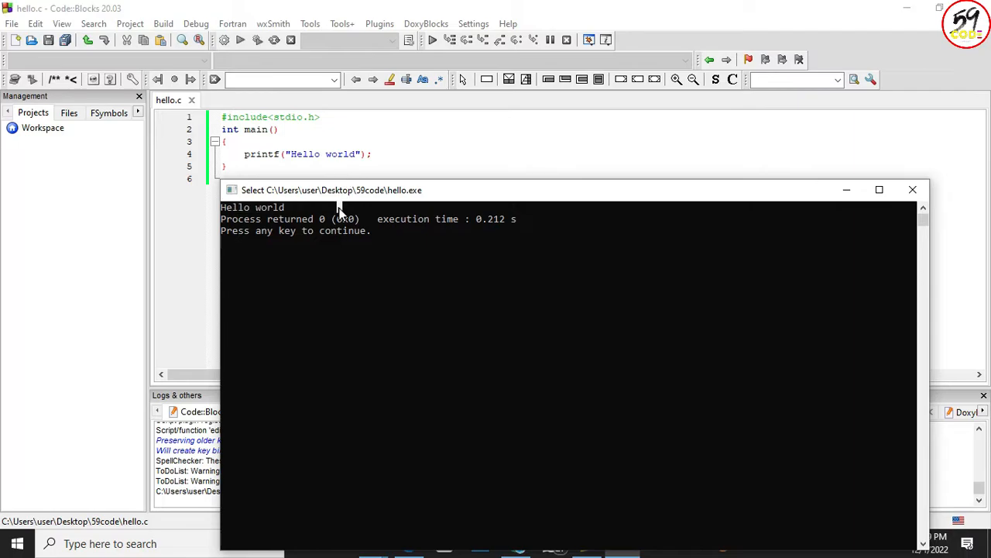
key("Return")
left_click(391, 156)
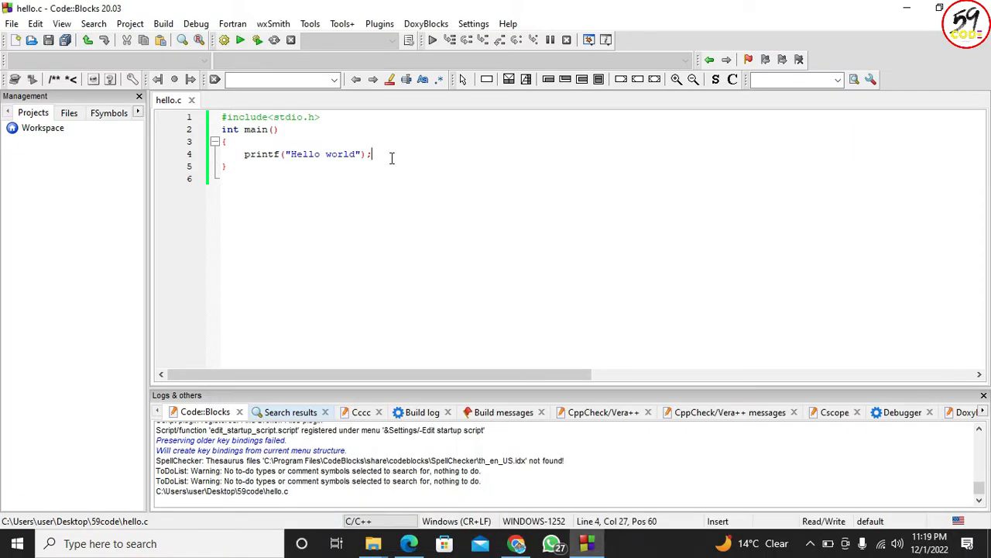